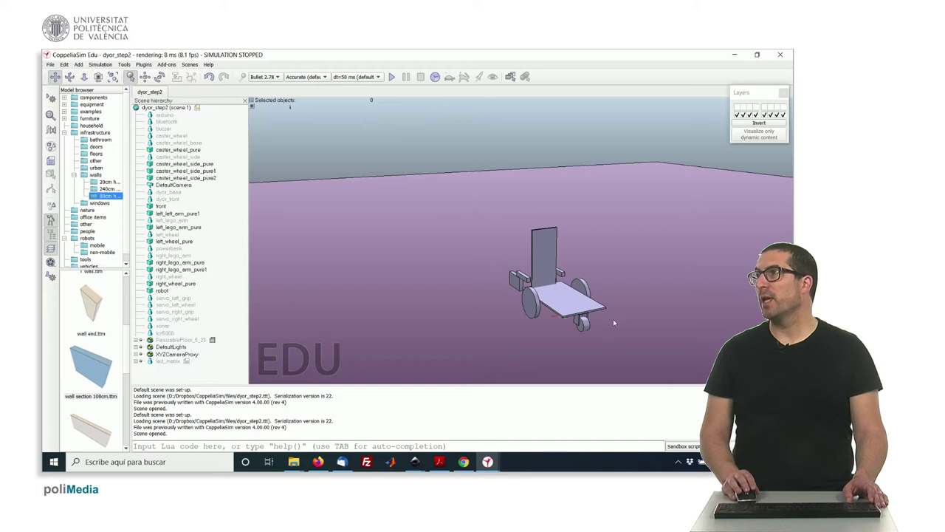
# - Examine the robot's pure shapes one by one: the gripper arms, the two drive wheels and the caster wheel parts
pyautogui.moveTo(613, 319); pyautogui.dragTo(596, 295, button='right')
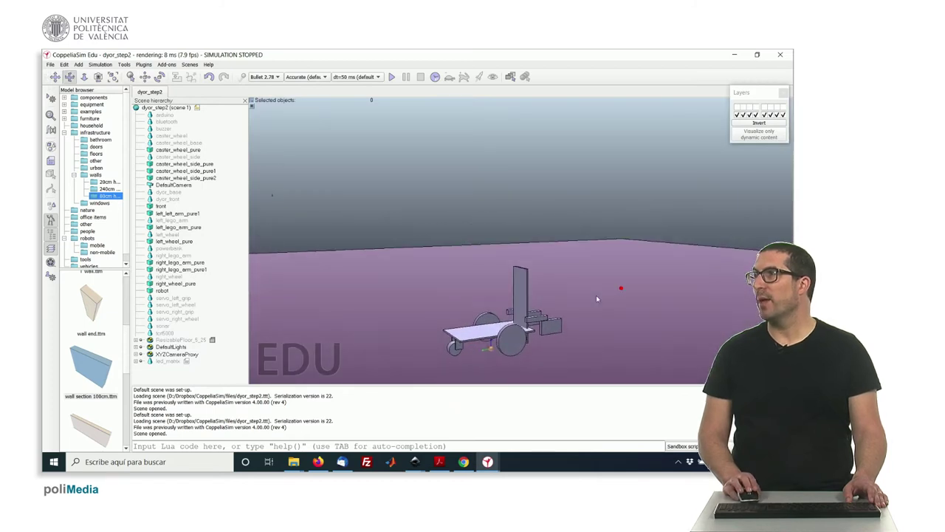
pyautogui.click(534, 315)
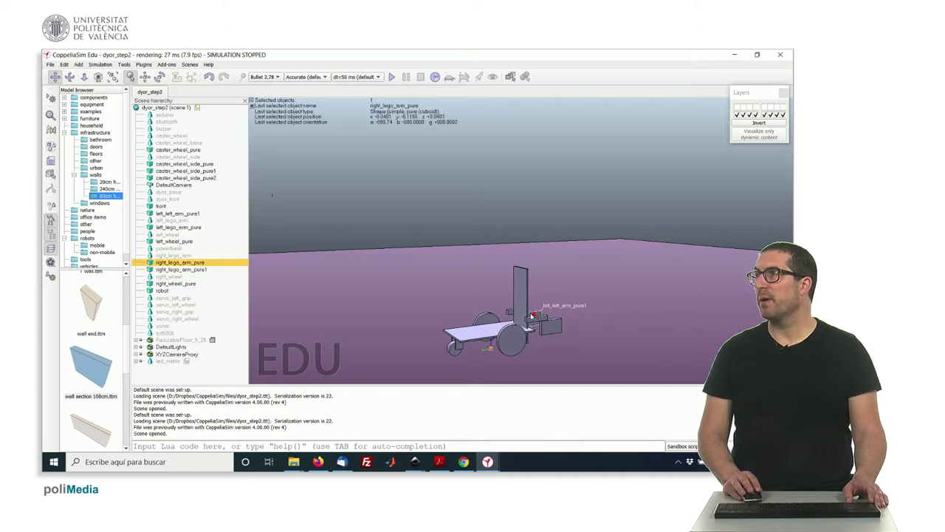
pyautogui.click(513, 314)
pyautogui.click(508, 314)
pyautogui.click(485, 318)
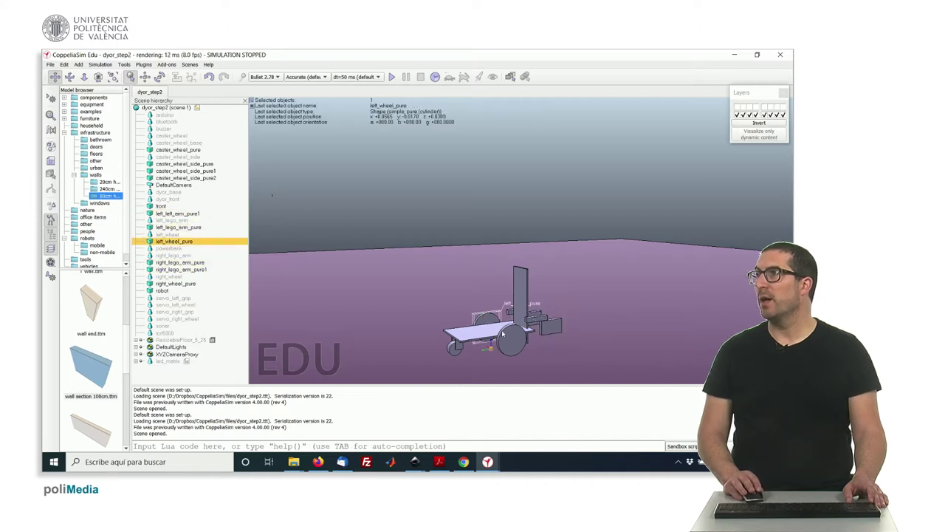
pyautogui.click(512, 338)
pyautogui.click(457, 345)
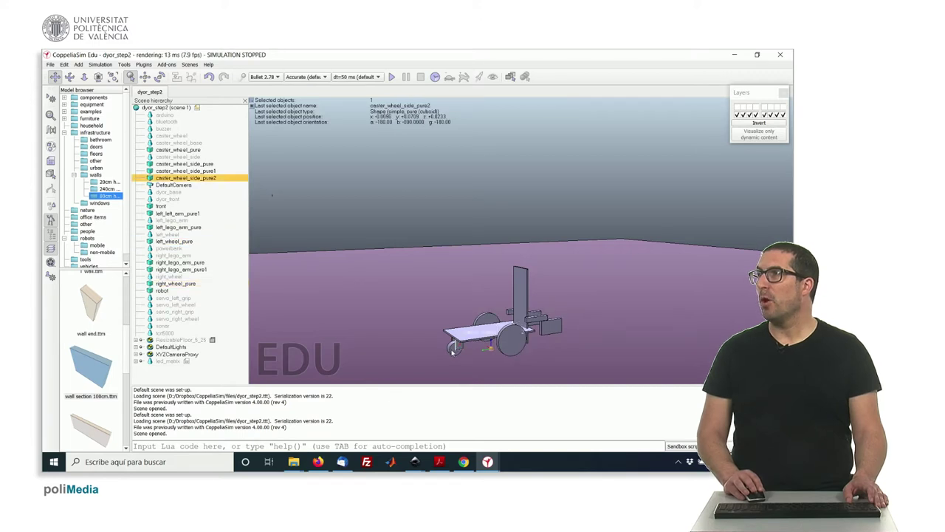
pyautogui.click(433, 320)
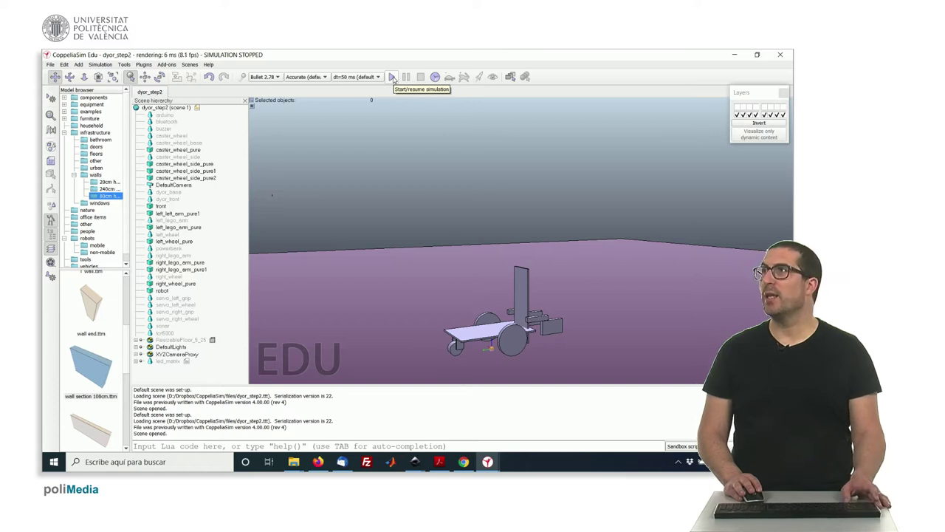
# - Run the simulation to see how the separate robot parts behave, and stop it
pyautogui.click(393, 78)
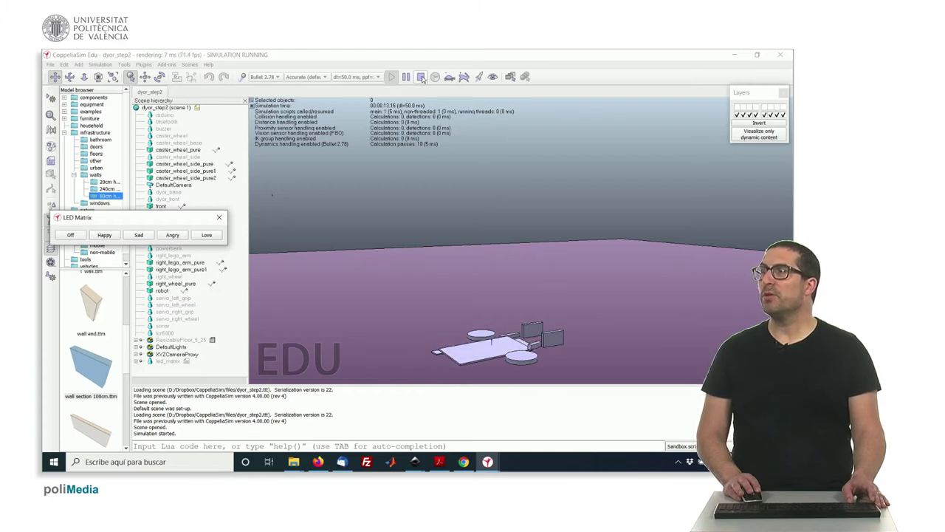
pyautogui.click(421, 78)
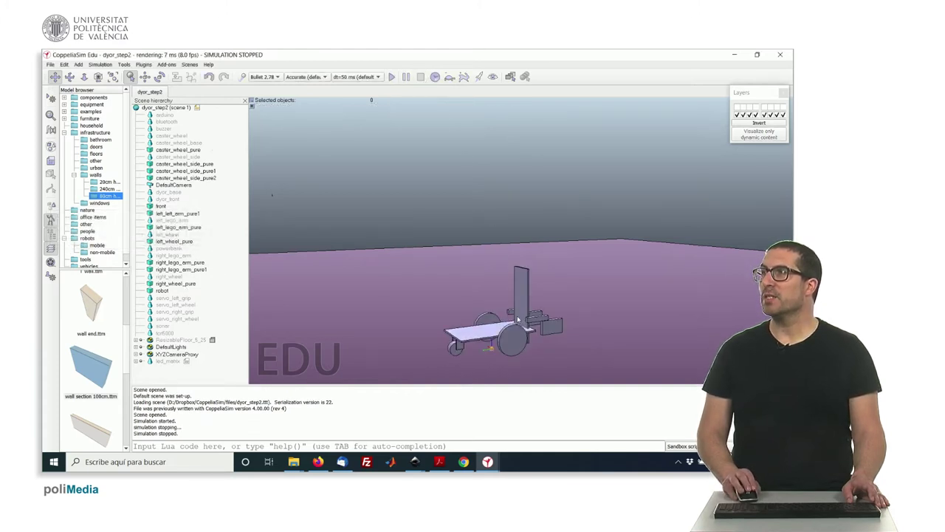
# - Group the horizontal robot base plate and the vertical front plate into one shape
pyautogui.moveTo(525, 283); pyautogui.dragTo(522, 319)
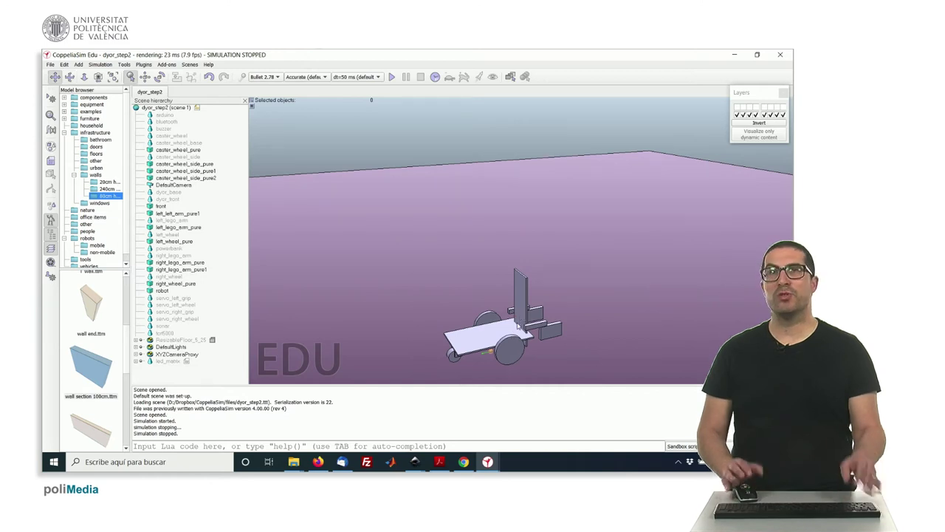
pyautogui.moveTo(552, 336); pyautogui.dragTo(537, 329)
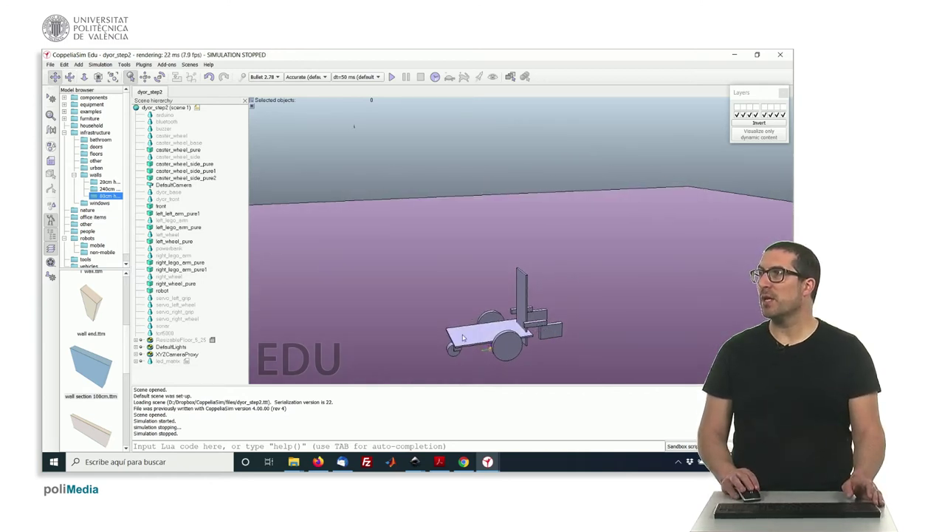
pyautogui.moveTo(463, 337)
pyautogui.mouseDown()
pyautogui.moveTo(453, 335)
pyautogui.moveTo(459, 353)
pyautogui.mouseUp()
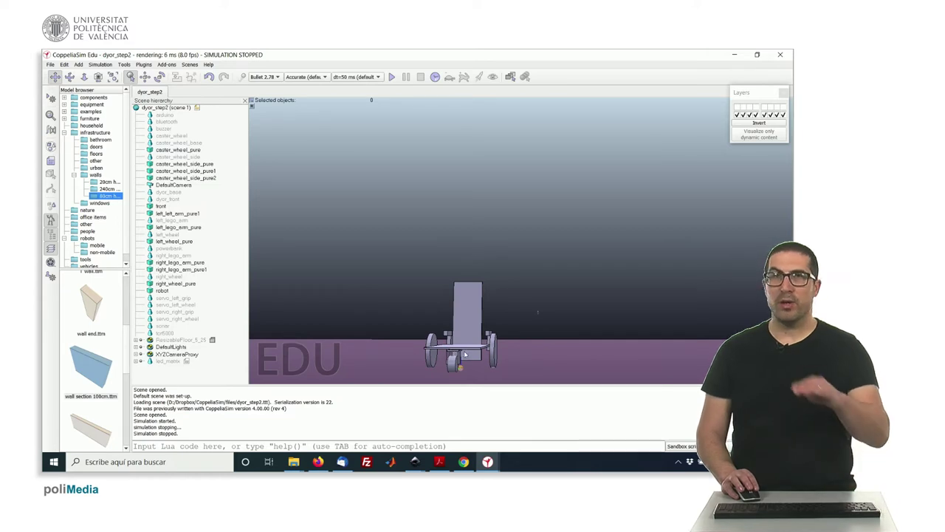
pyautogui.moveTo(459, 361); pyautogui.dragTo(519, 336)
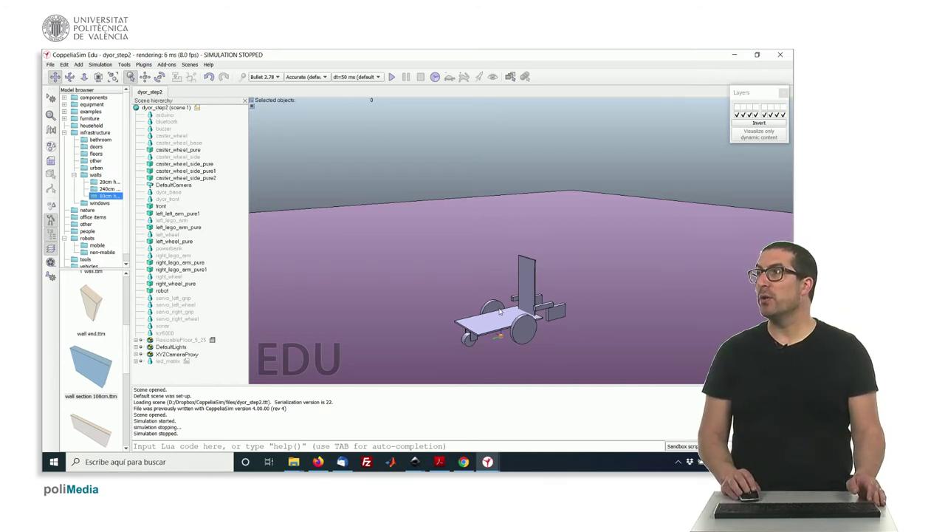
pyautogui.click(507, 319)
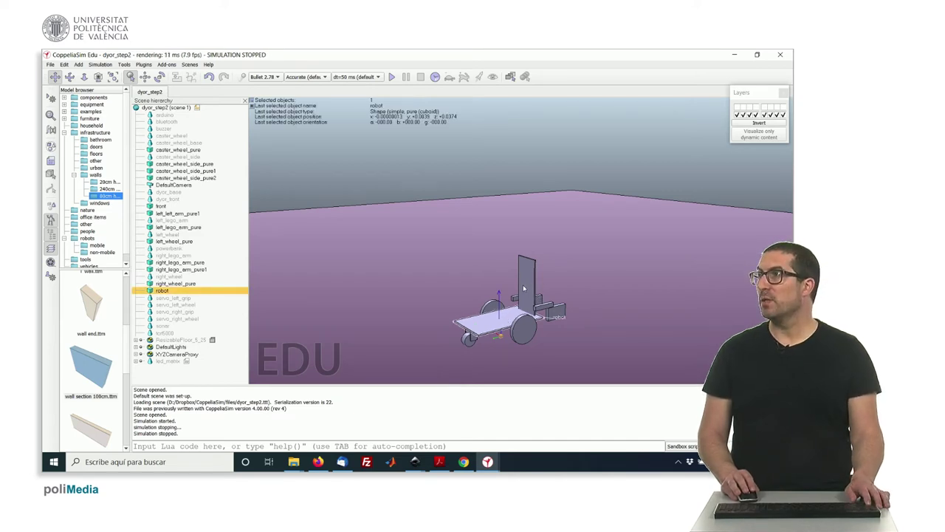
pyautogui.keyDown('shift'); pyautogui.click(526, 286); pyautogui.keyUp('shift')
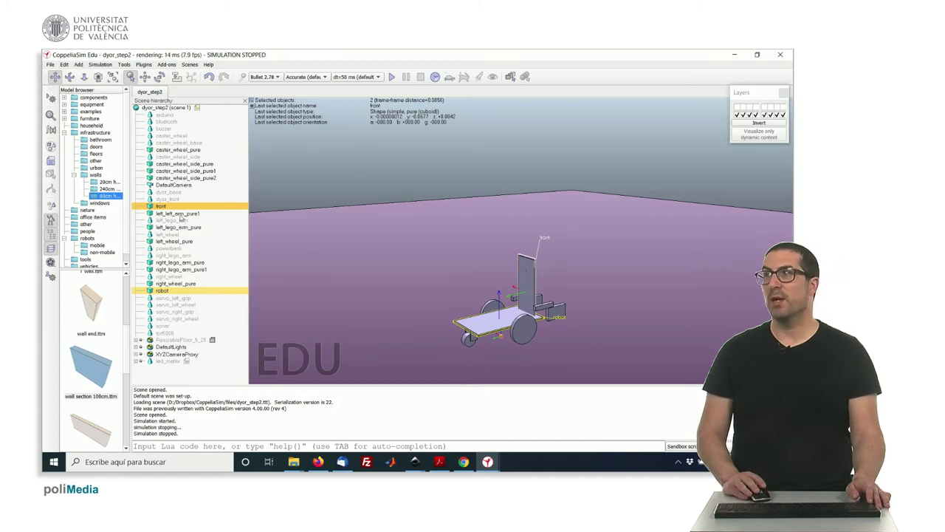
pyautogui.rightClick(532, 274)
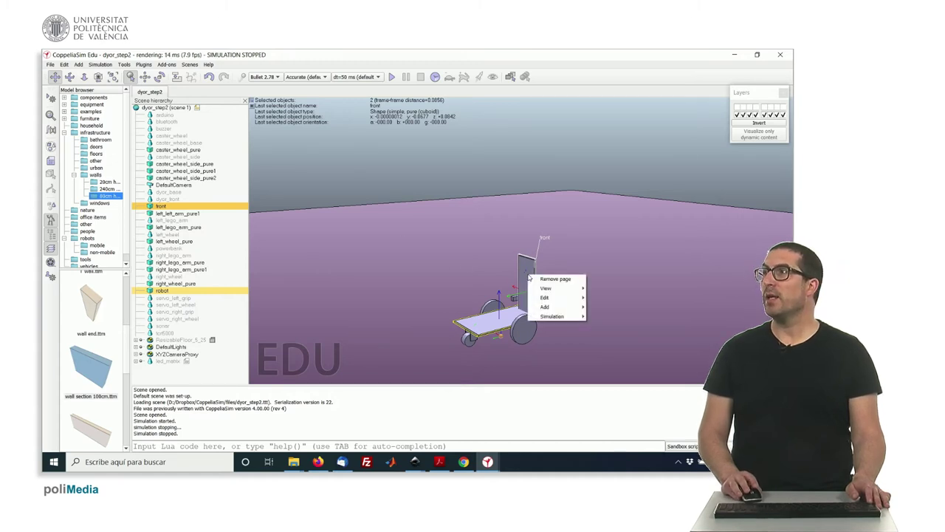
pyautogui.moveTo(555, 299)
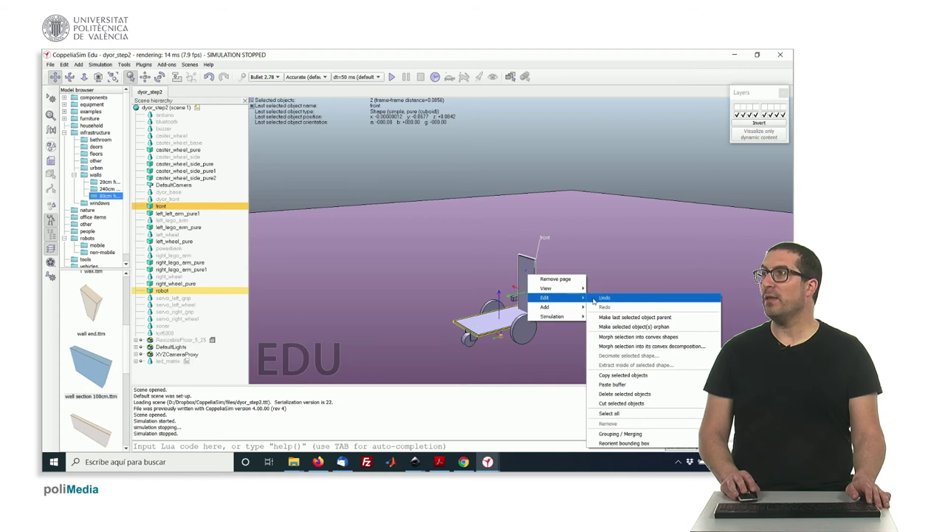
pyautogui.moveTo(627, 441)
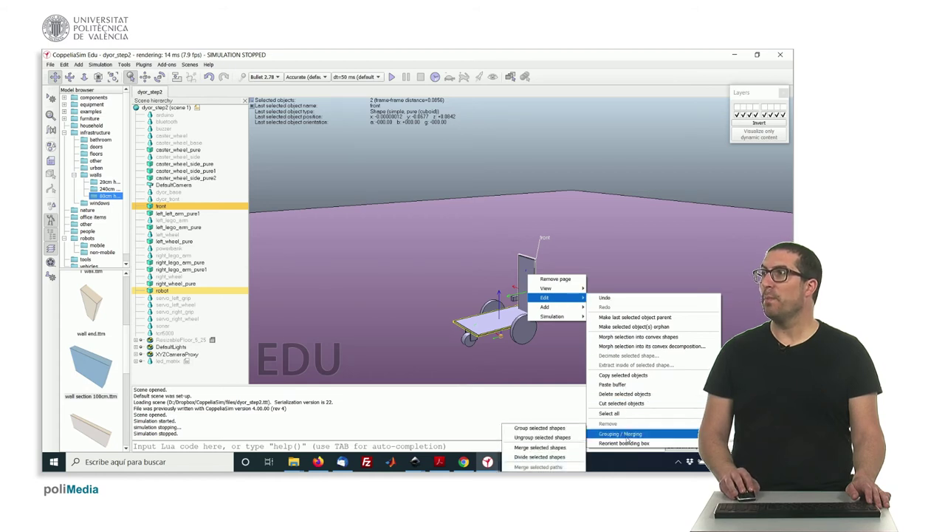
pyautogui.click(566, 429)
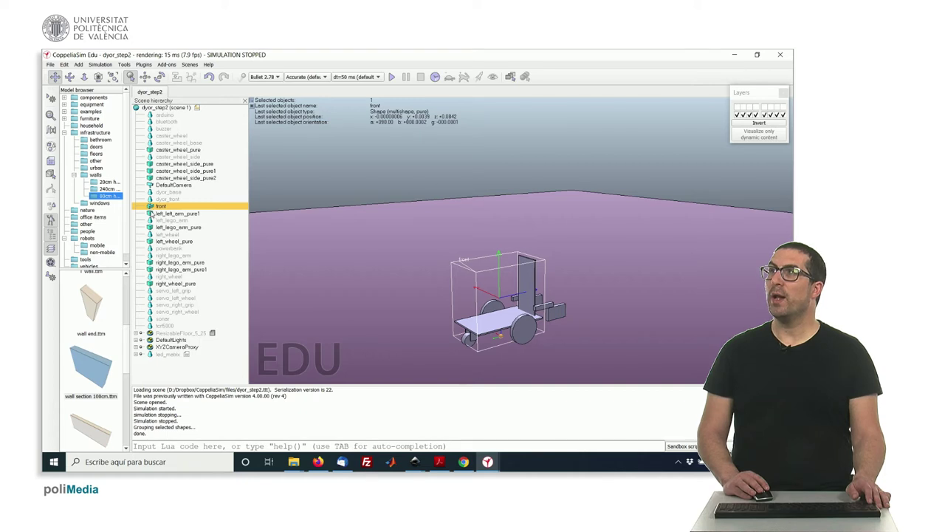
# - Rename the grouped front shape as robot in the scene hierarchy
pyautogui.click(152, 214)
pyautogui.click(151, 207)
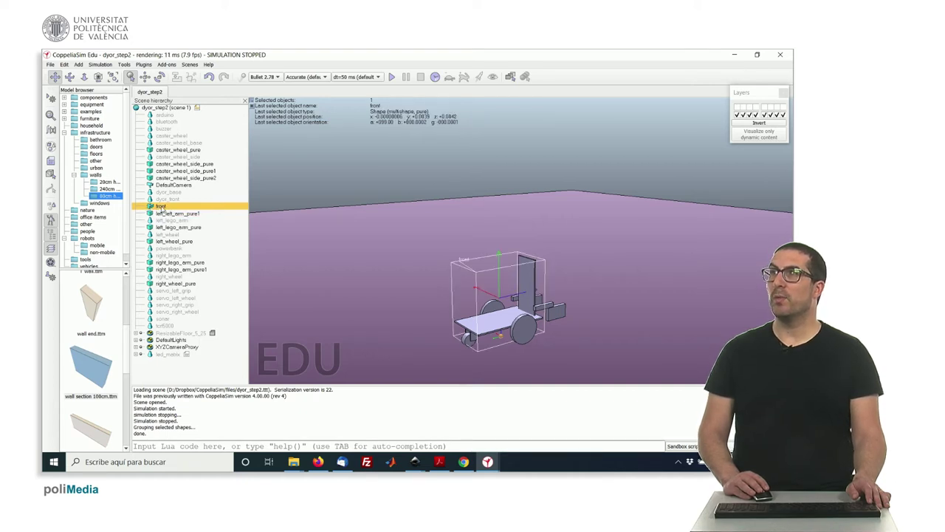
pyautogui.doubleClick(158, 206)
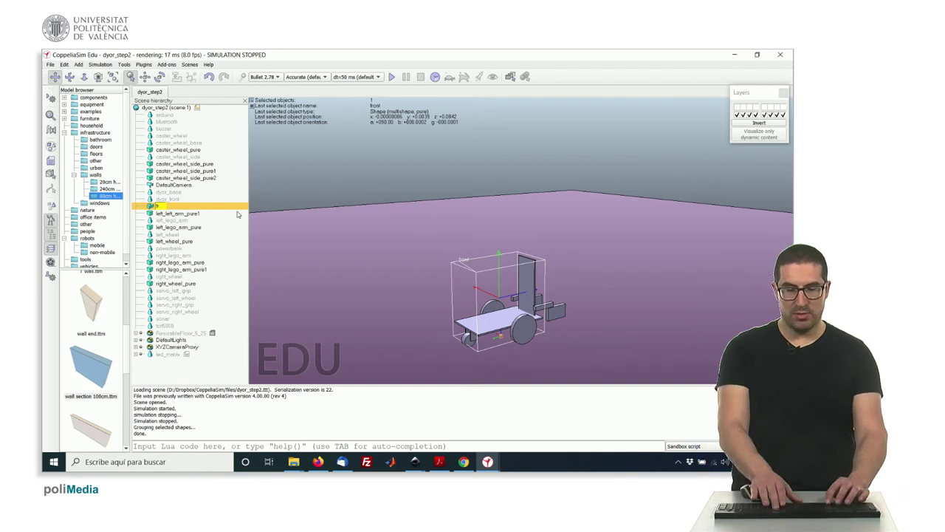
pyautogui.write('robot')
pyautogui.press('Return')
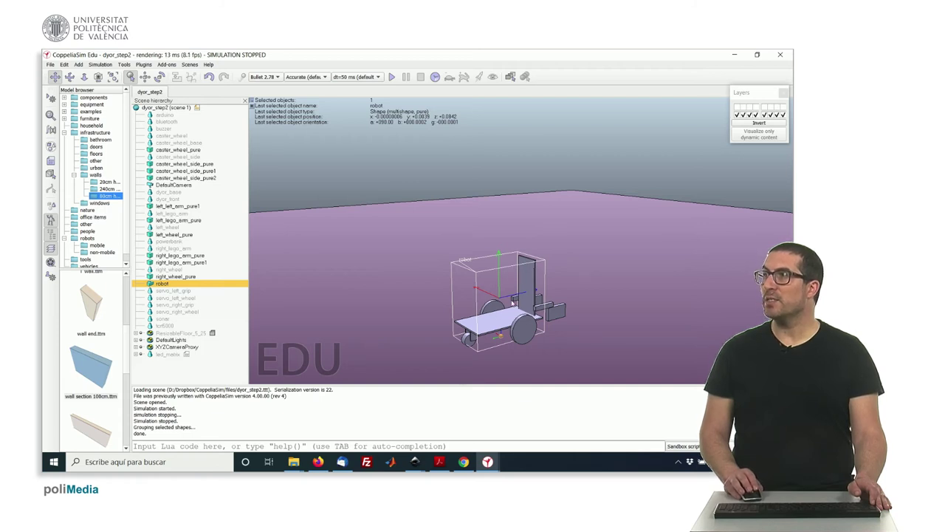
# - Run the simulation to check the grouped robot body from another angle, and stop it
pyautogui.click(393, 77)
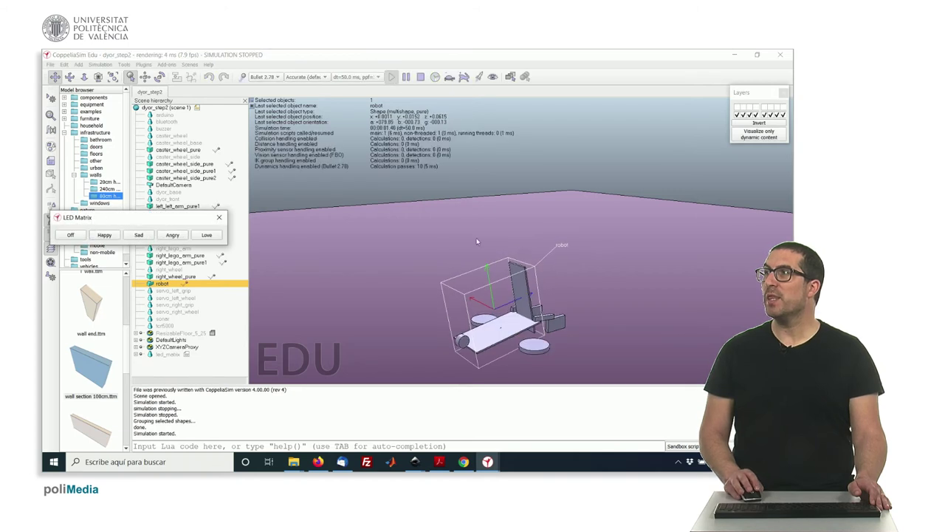
pyautogui.moveTo(477, 242); pyautogui.dragTo(435, 339)
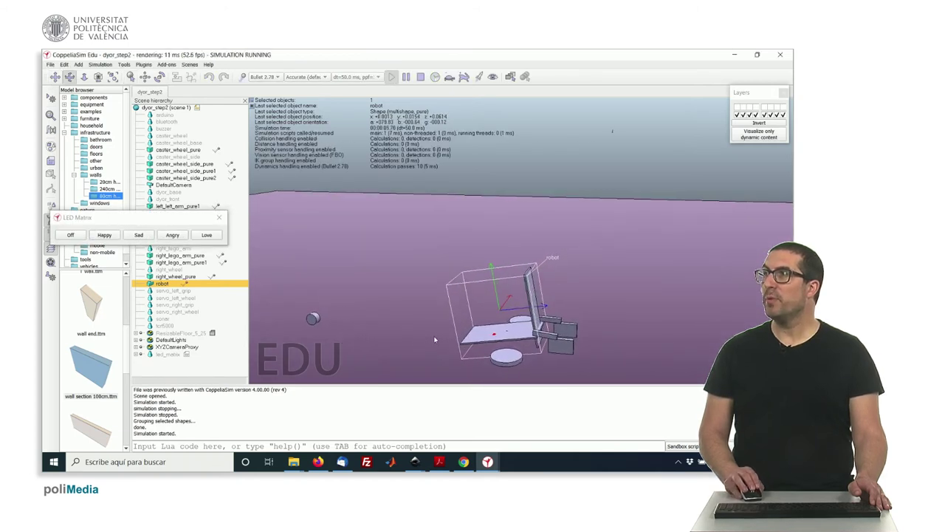
pyautogui.click(434, 334)
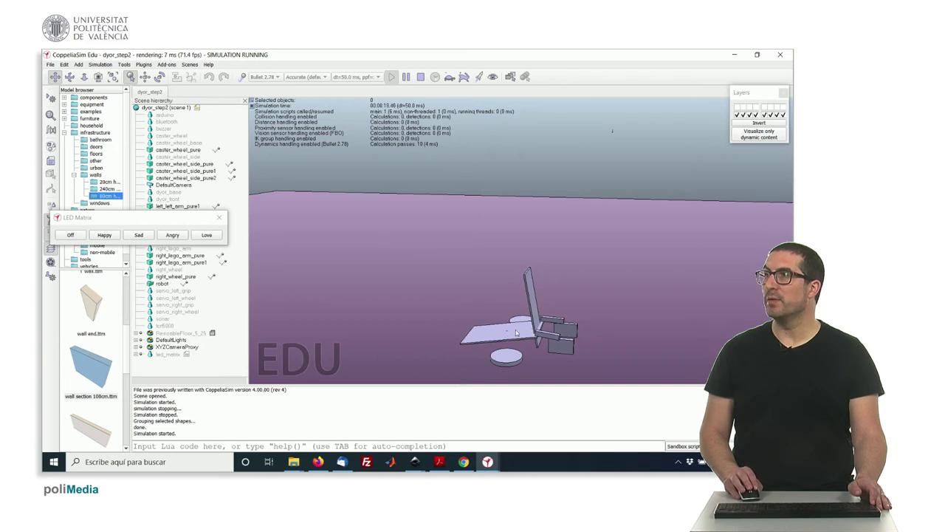
pyautogui.click(420, 77)
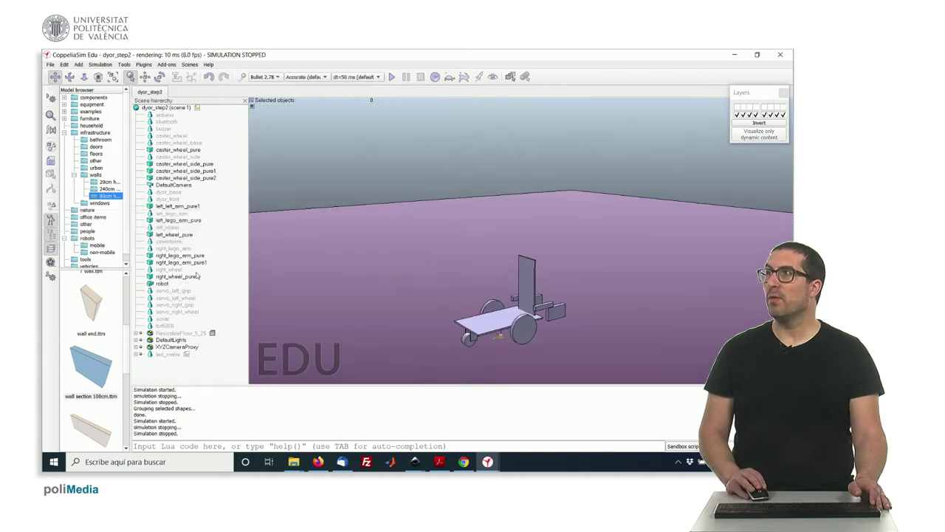
# - Group the two right gripper arm shapes, right_lego_arm_pure and right_lego_arm_pure1, into one shape
pyautogui.click(545, 311)
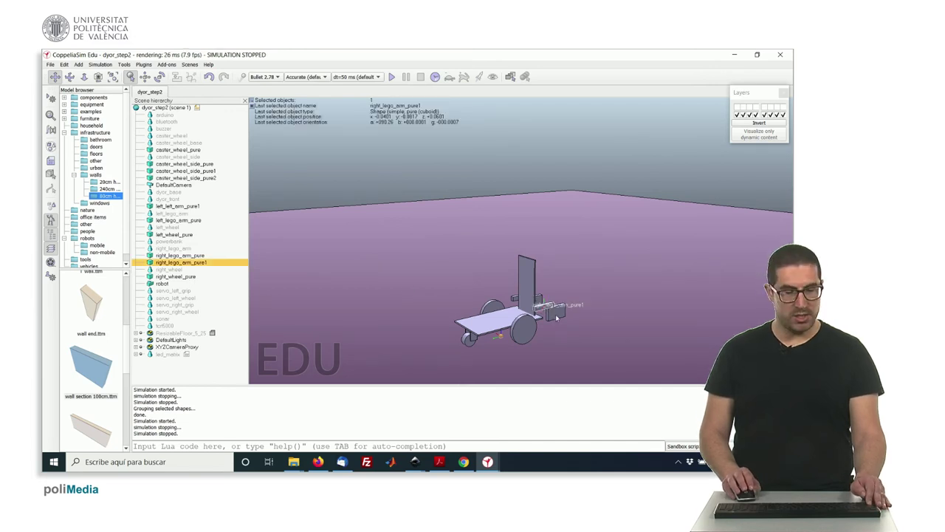
pyautogui.keyDown('ctrl'); pyautogui.click(554, 311); pyautogui.keyUp('ctrl')
pyautogui.rightClick(556, 313)
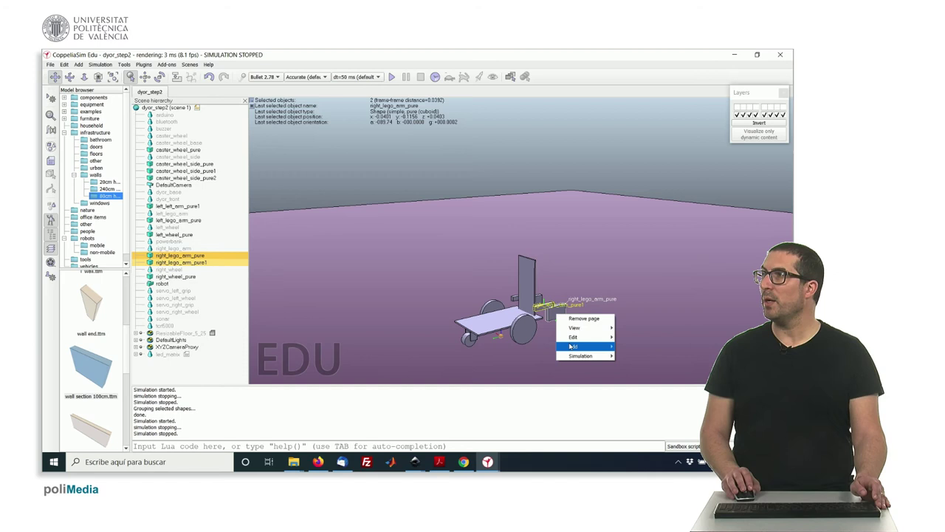
pyautogui.moveTo(589, 339)
pyautogui.moveTo(664, 457)
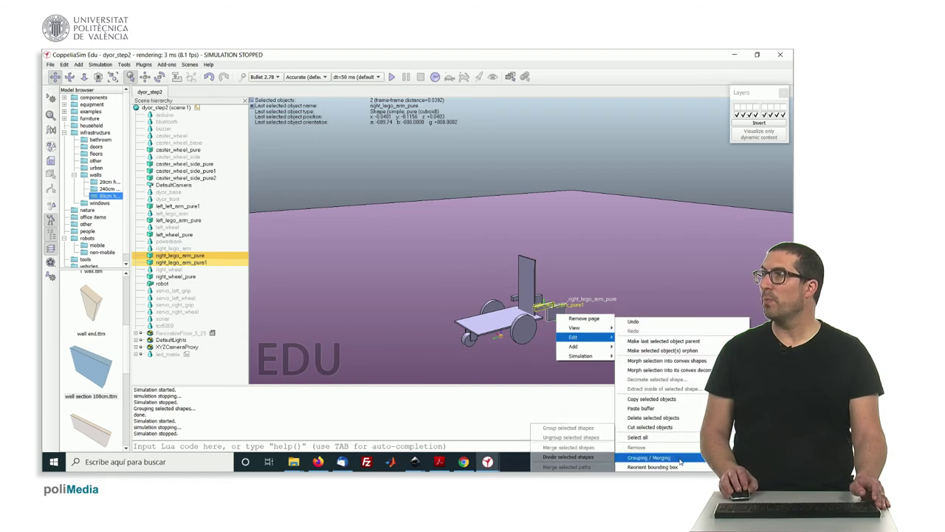
pyautogui.click(589, 427)
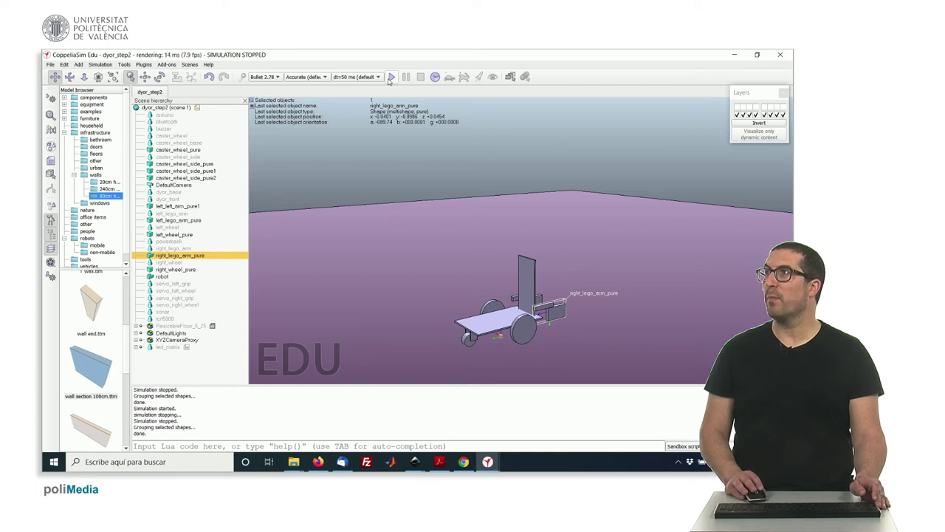
# - Run the simulation to check the grouped right arm, and stop it
pyautogui.click(390, 77)
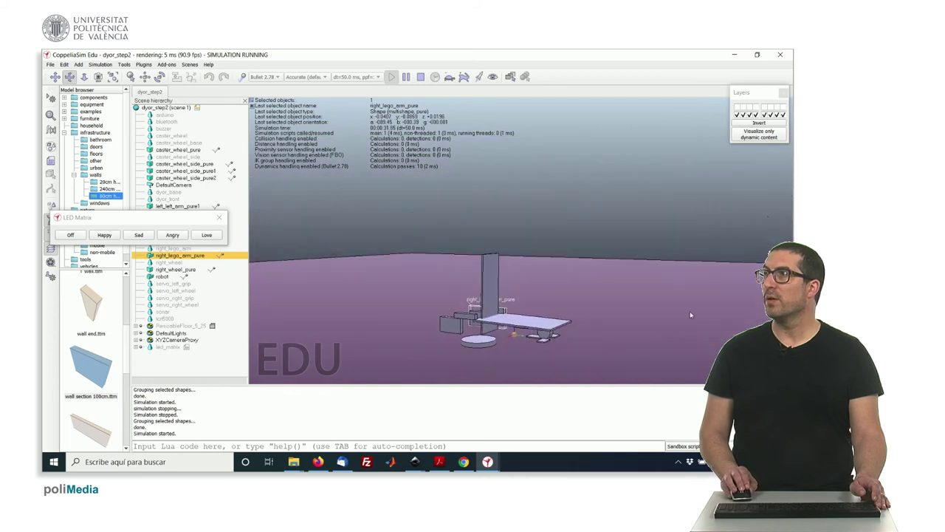
pyautogui.click(421, 76)
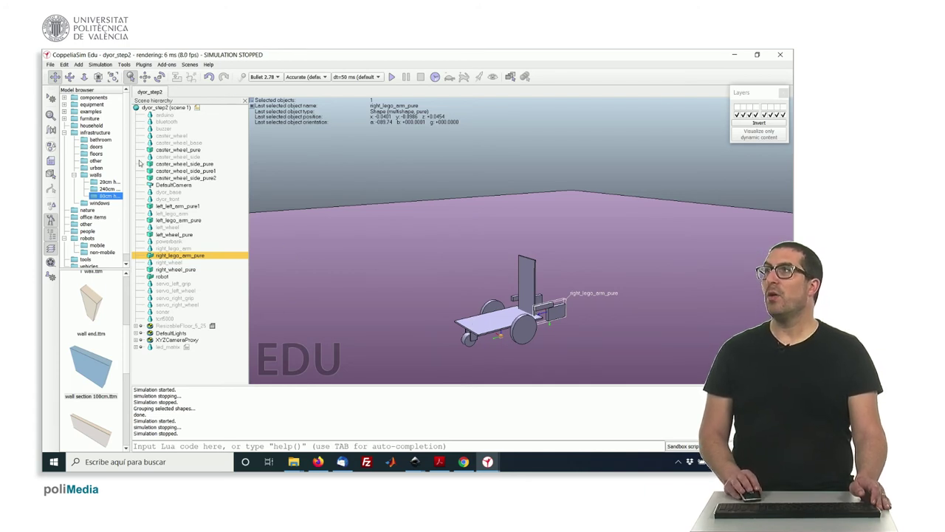
# - Apply the predefined highFrictionMaterial to the right_wheel_pure cylinder through the material settings of its dynamic properties
pyautogui.click(532, 337)
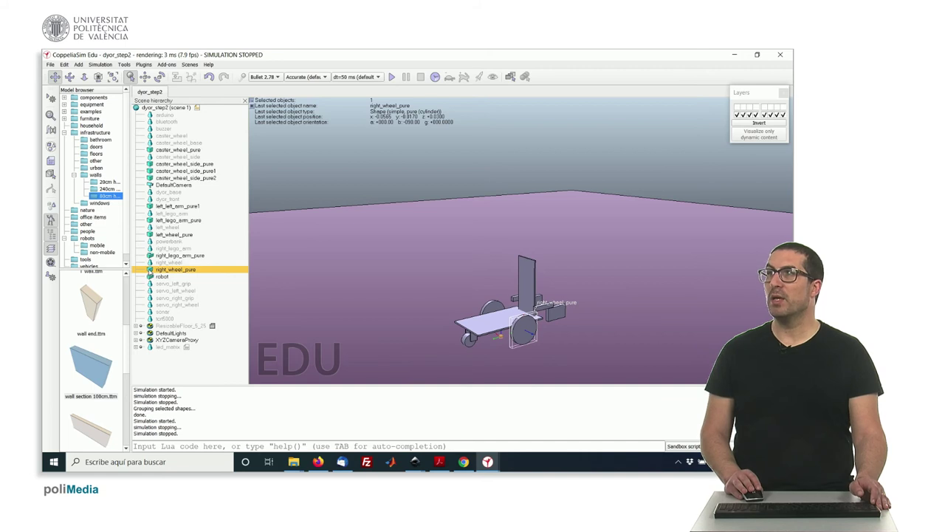
pyautogui.doubleClick(150, 271)
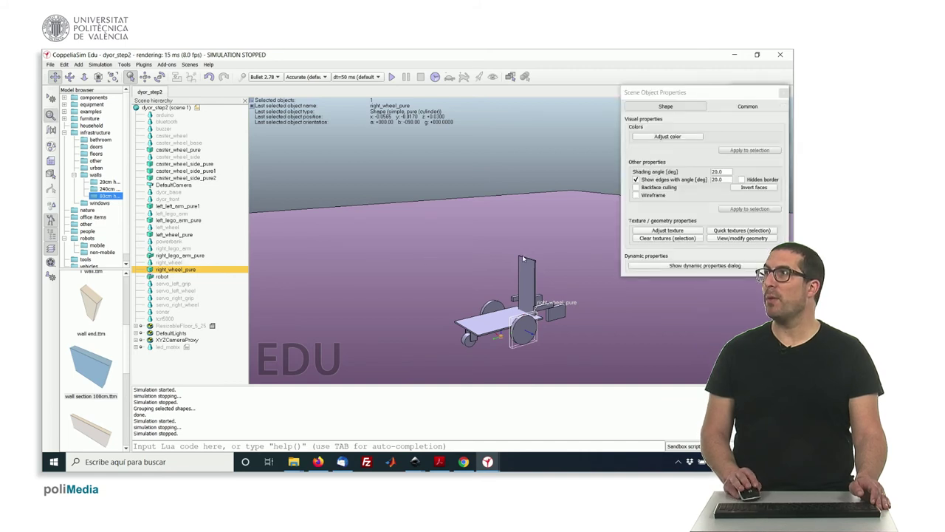
pyautogui.click(705, 266)
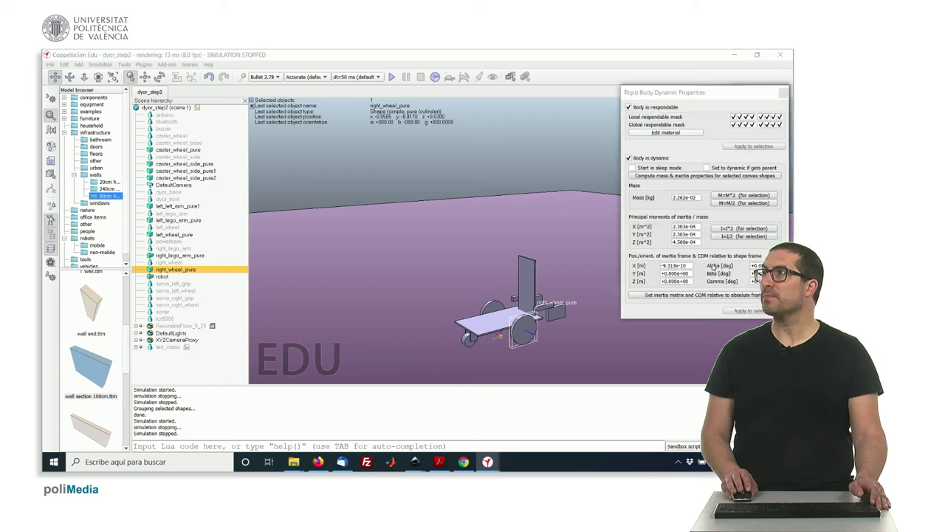
pyautogui.click(650, 134)
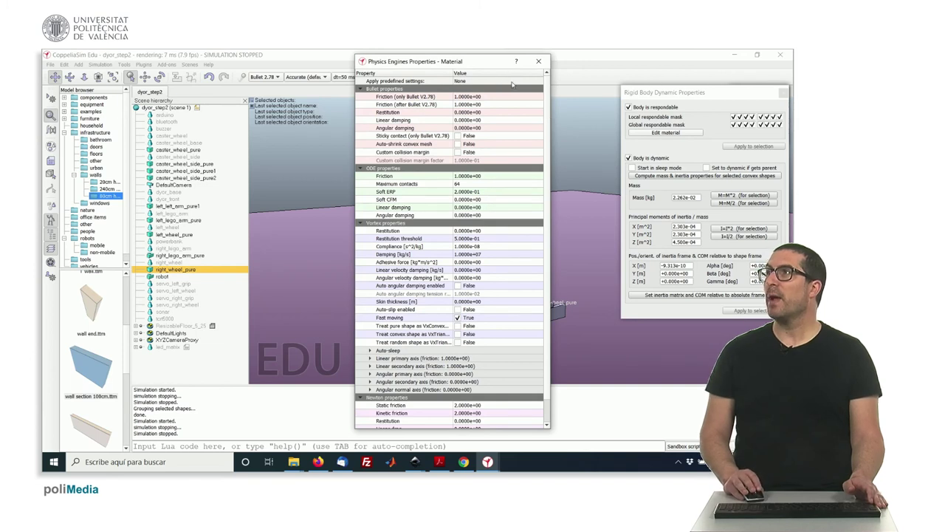
pyautogui.click(512, 83)
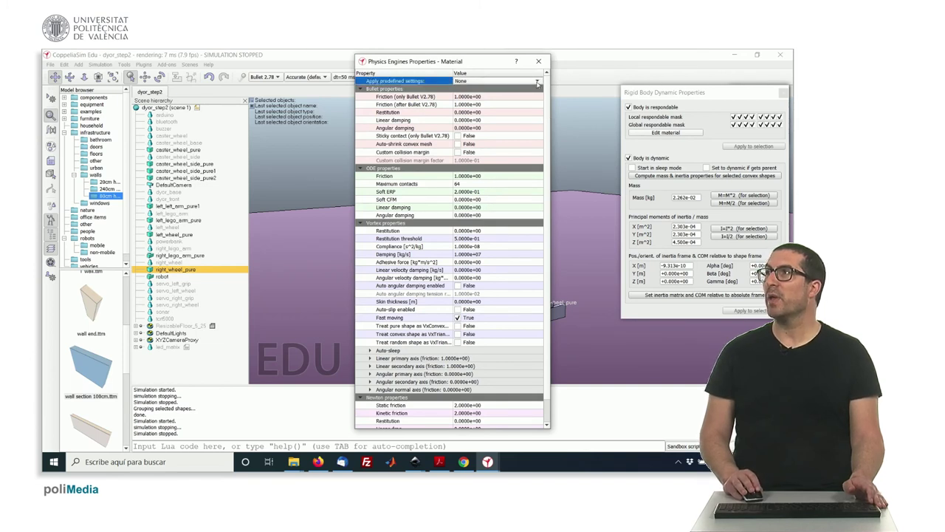
pyautogui.click(538, 82)
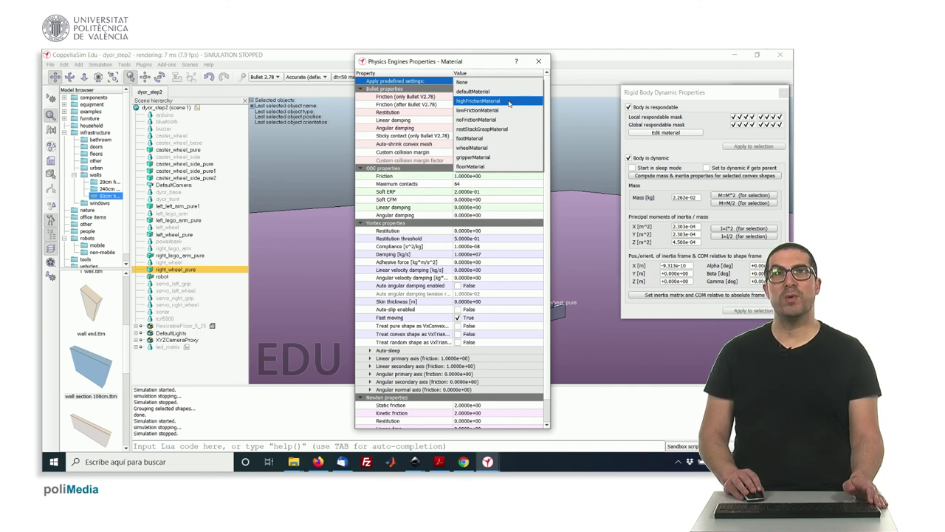
pyautogui.click(509, 102)
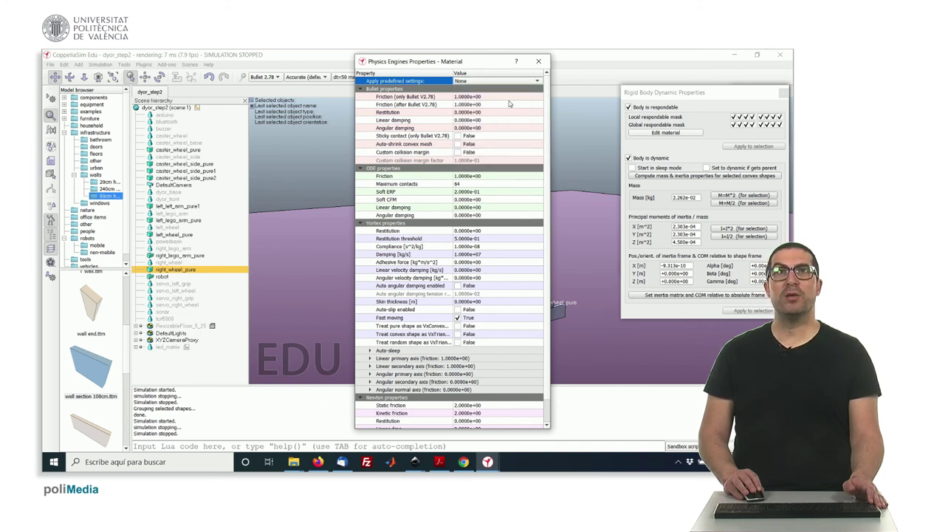
pyautogui.click(545, 63)
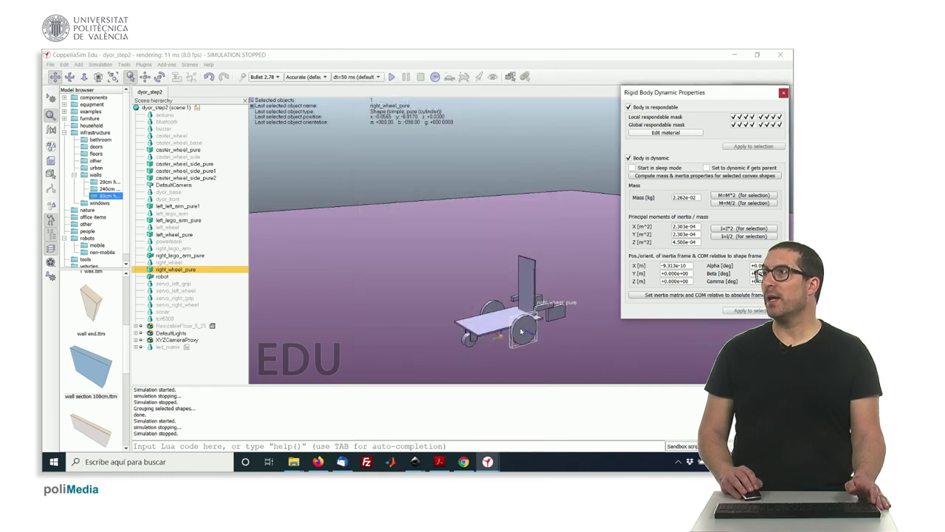
# - Select the caster_wheel_pure cylinder for editing its dynamic properties
pyautogui.click(470, 341)
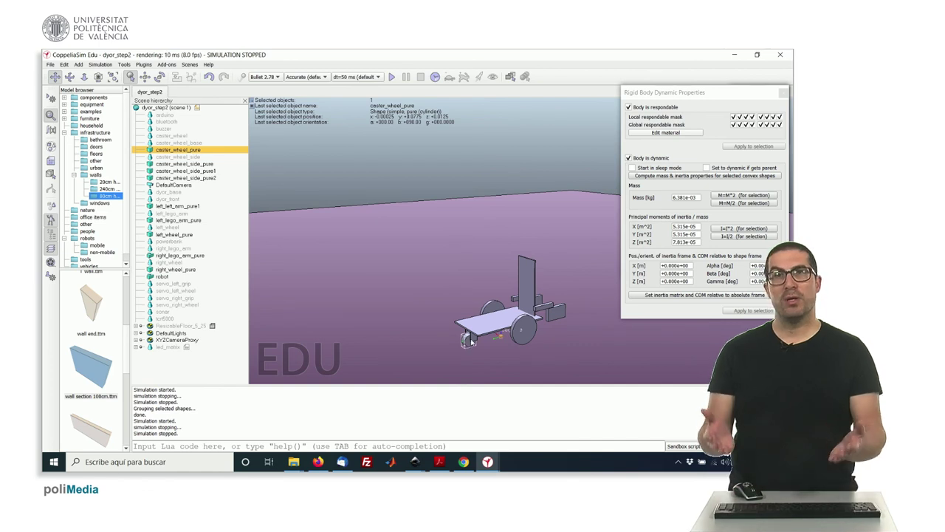